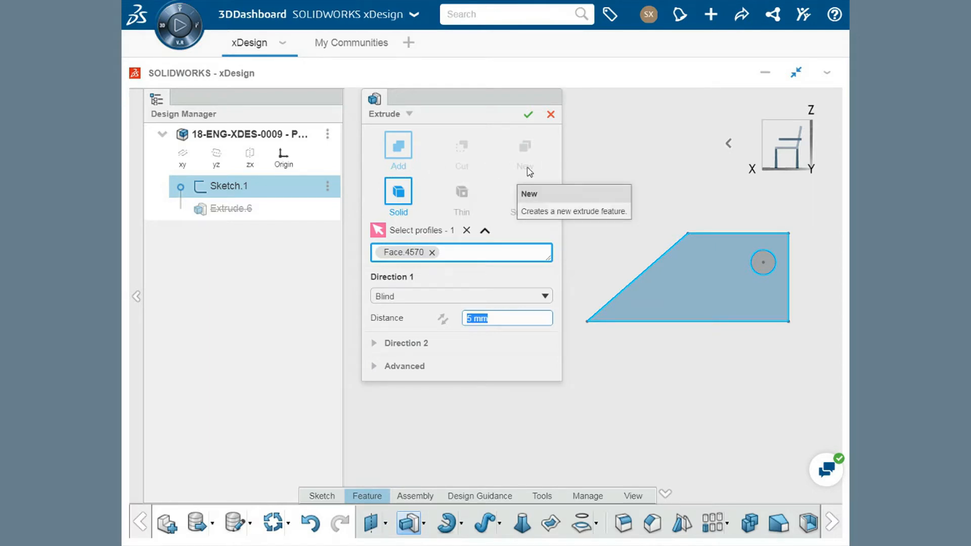
# Extrude the plate profile 5 mm as a solid and start a sketch on the plate's narrow bottom face
pyautogui.click(528, 114)
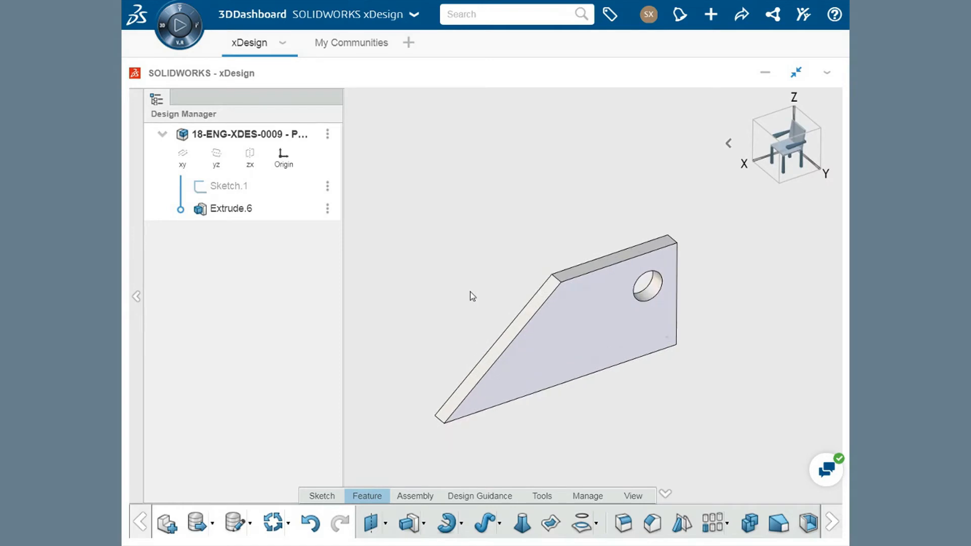
pyautogui.moveTo(508, 216); pyautogui.dragTo(541, 118, button='middle')
pyautogui.keyDown('ctrl'); pyautogui.moveTo(618, 316); pyautogui.dragTo(647, 226, button='middle'); pyautogui.keyUp('ctrl')
pyautogui.click(588, 274)
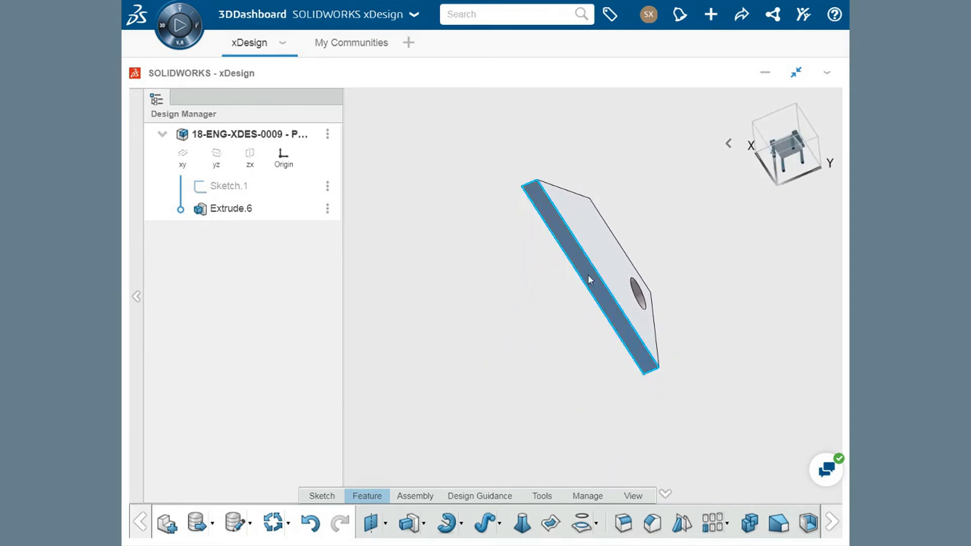
pyautogui.click(623, 239)
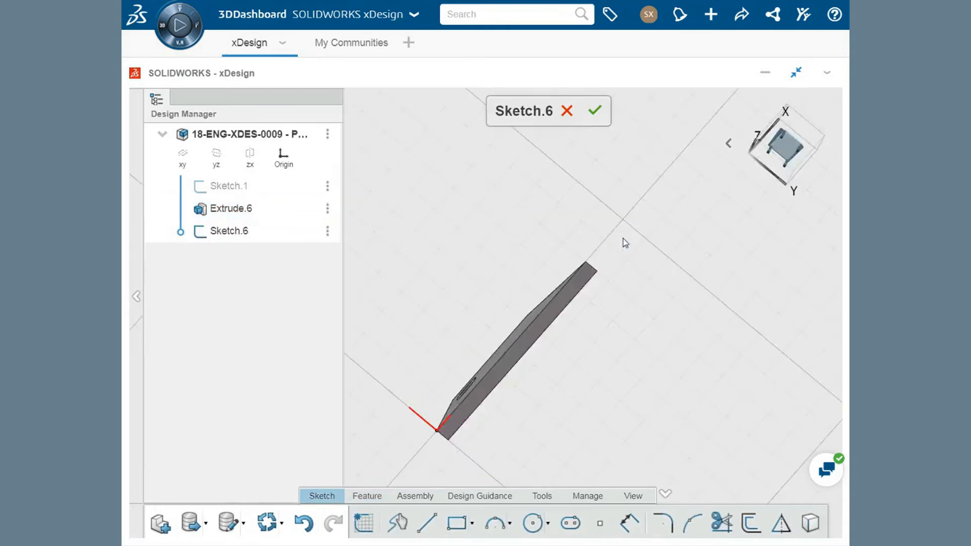
# Sketch a rectangle from the origin across the bottom face and stretch its corner to the plate's far end
pyautogui.click(454, 522)
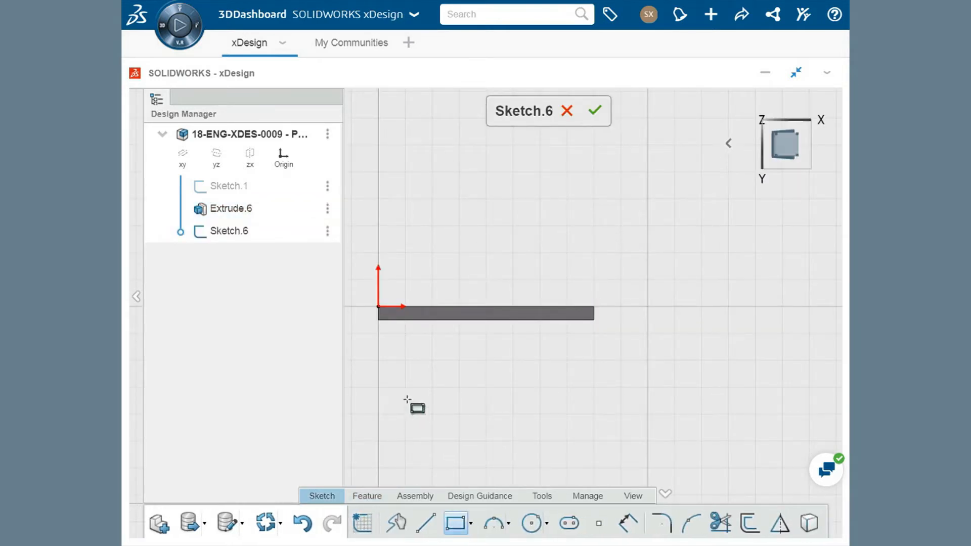
pyautogui.click(377, 306)
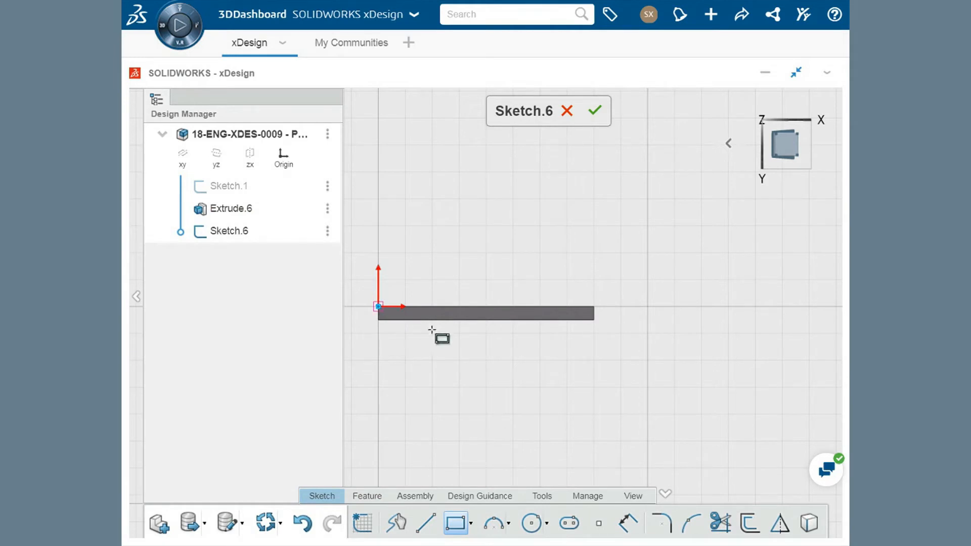
pyautogui.click(559, 364)
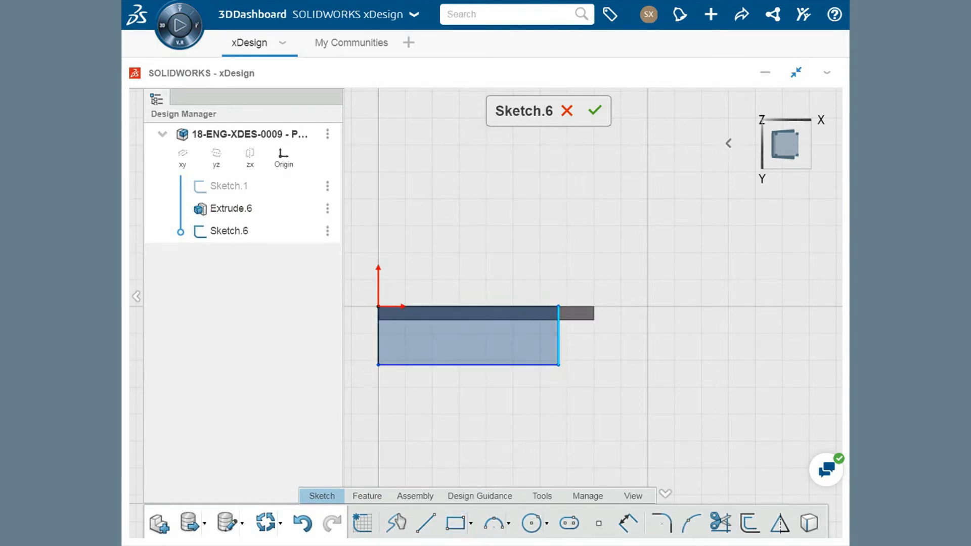
pyautogui.moveTo(558, 306); pyautogui.dragTo(595, 307)
# Dimension the rectangle's short side to 40 mm
pyautogui.click(628, 523)
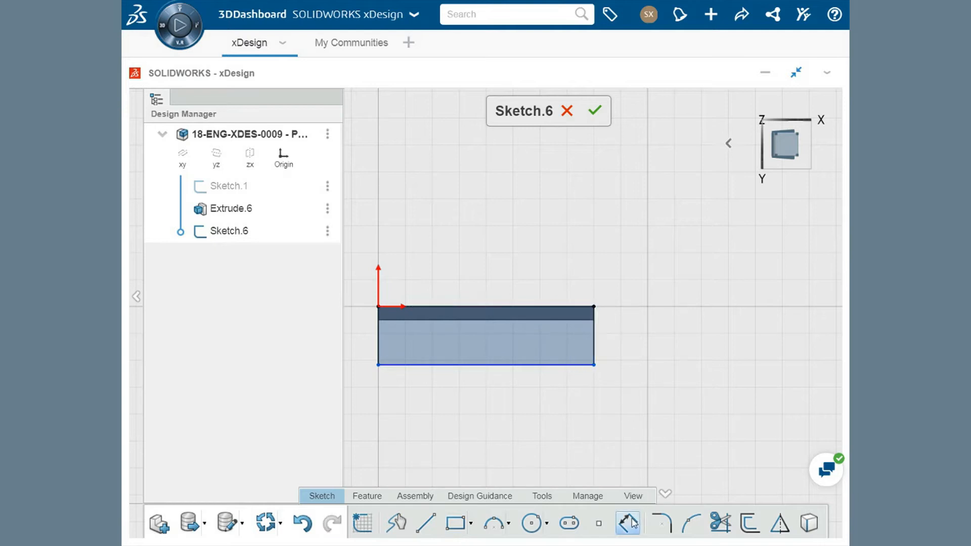
pyautogui.click(594, 348)
pyautogui.click(627, 340)
pyautogui.write('40')
pyautogui.press('Return')
# Extrude the base rectangle 5 mm as a new solid body, directed away from the holed plate
pyautogui.click(366, 497)
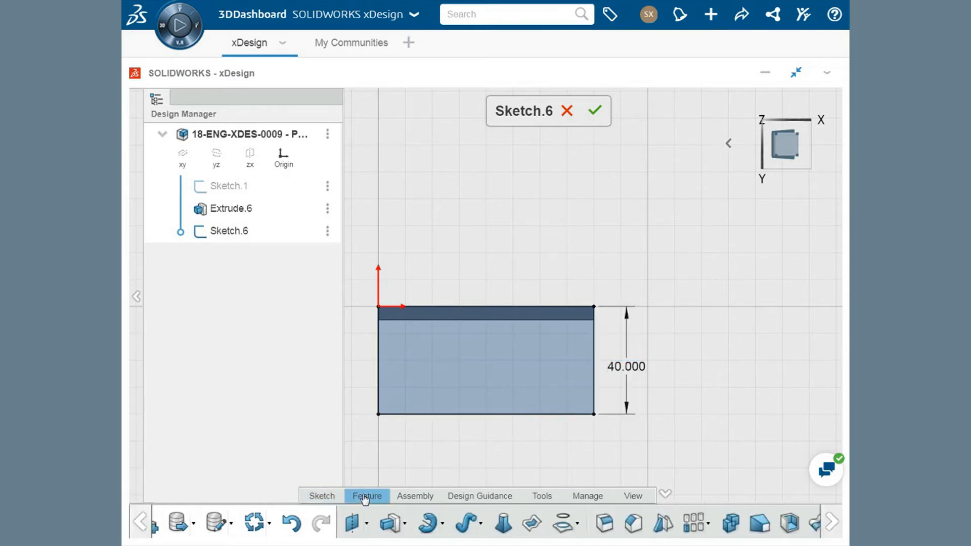
pyautogui.click(410, 524)
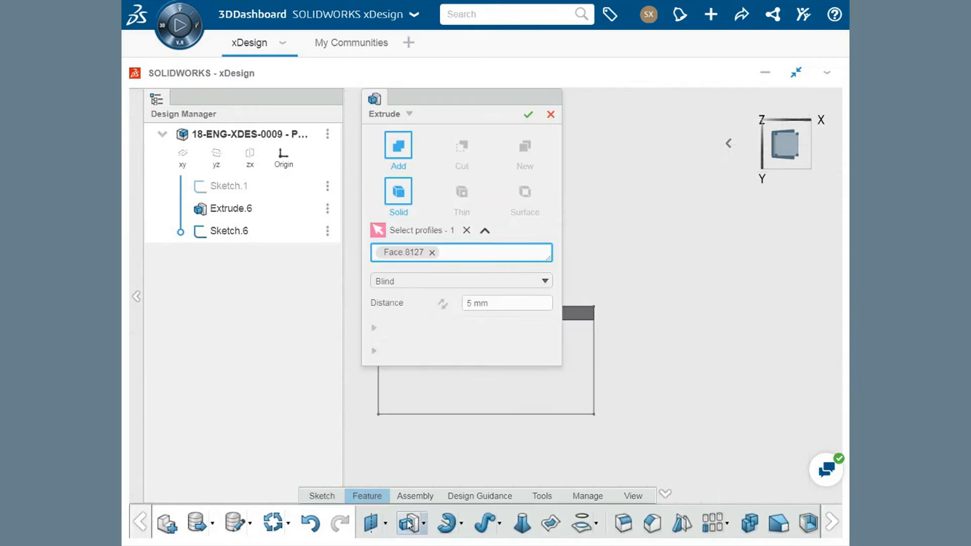
pyautogui.keyDown('ctrl'); pyautogui.moveTo(422, 439); pyautogui.dragTo(653, 374, button='middle'); pyautogui.keyUp('ctrl')
pyautogui.moveTo(755, 365); pyautogui.dragTo(644, 378, button='middle')
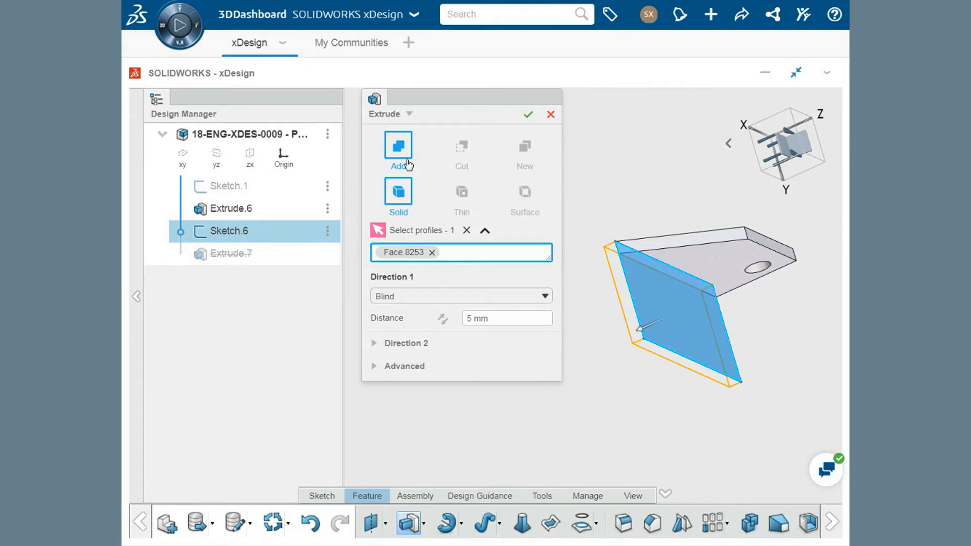
pyautogui.click(462, 160)
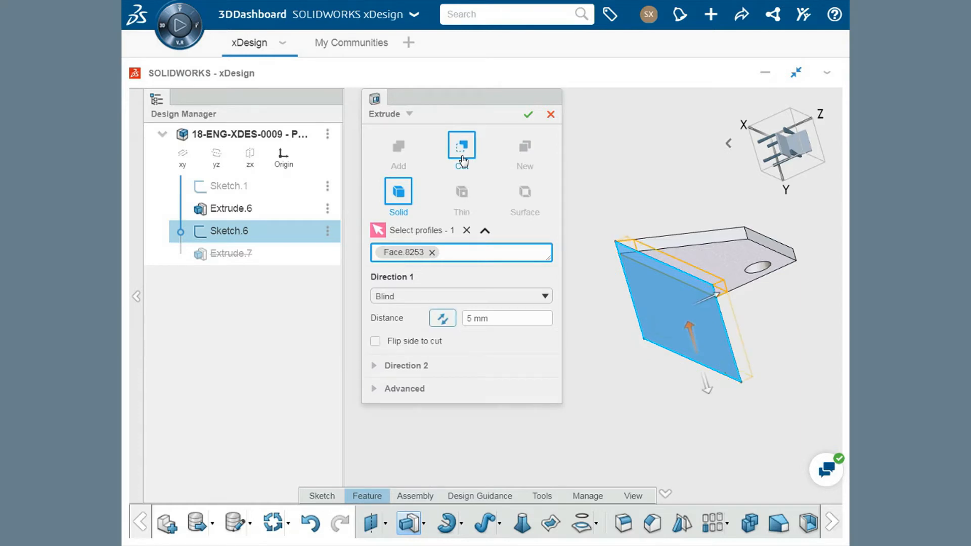
pyautogui.click(538, 160)
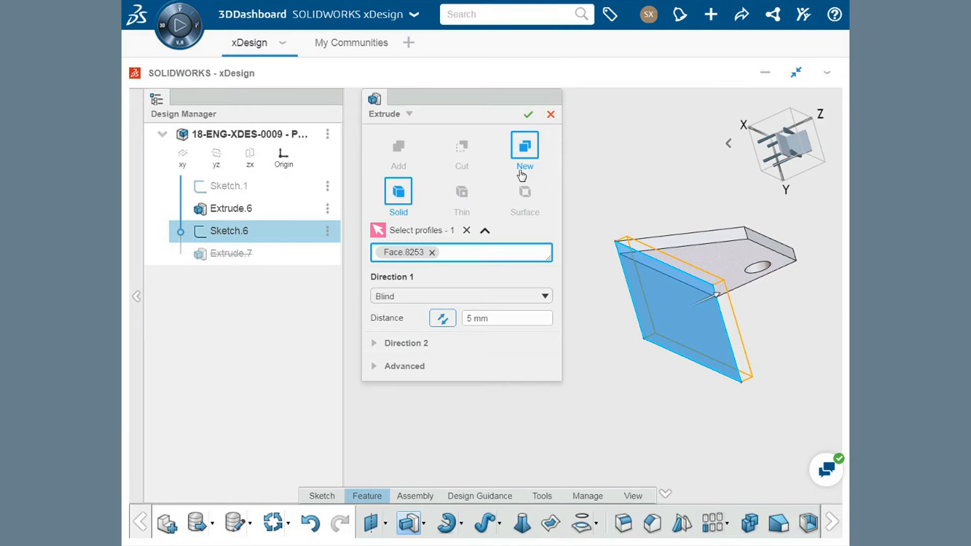
pyautogui.click(443, 320)
pyautogui.click(472, 320)
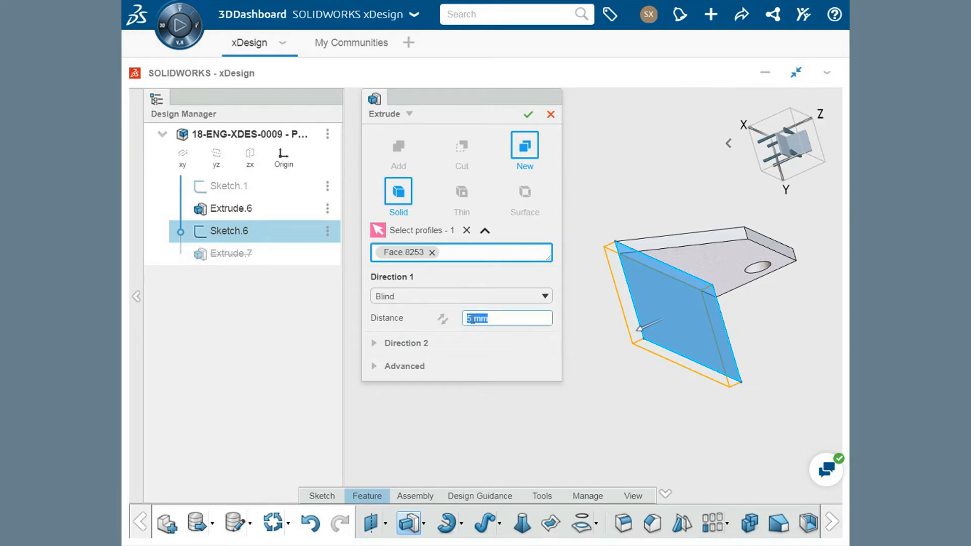
pyautogui.click(528, 114)
# Examine the holed plate and the base plate from the other side to check that they are separate bodies
pyautogui.moveTo(601, 208); pyautogui.dragTo(463, 149, button='middle')
pyautogui.moveTo(424, 238); pyautogui.dragTo(577, 385, button='middle')
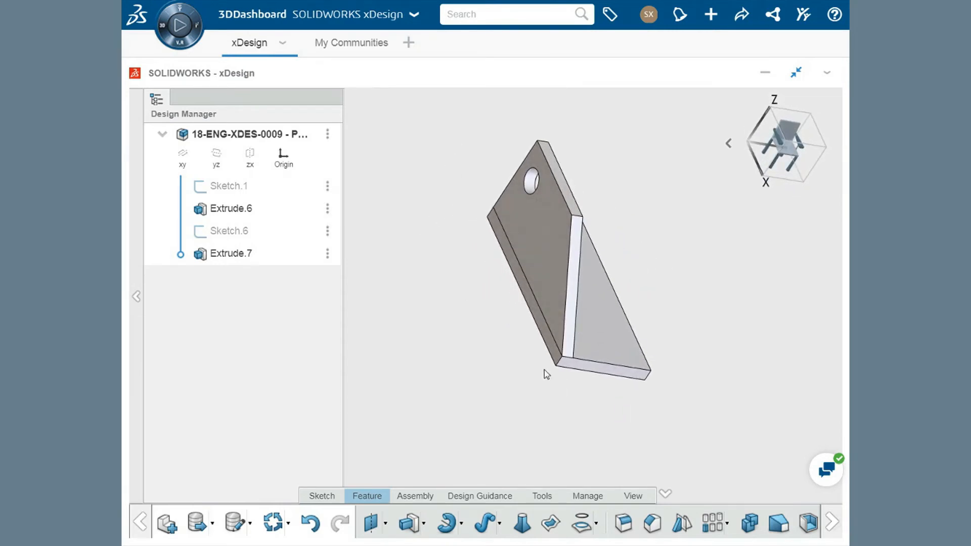
pyautogui.click(548, 263)
pyautogui.click(604, 332)
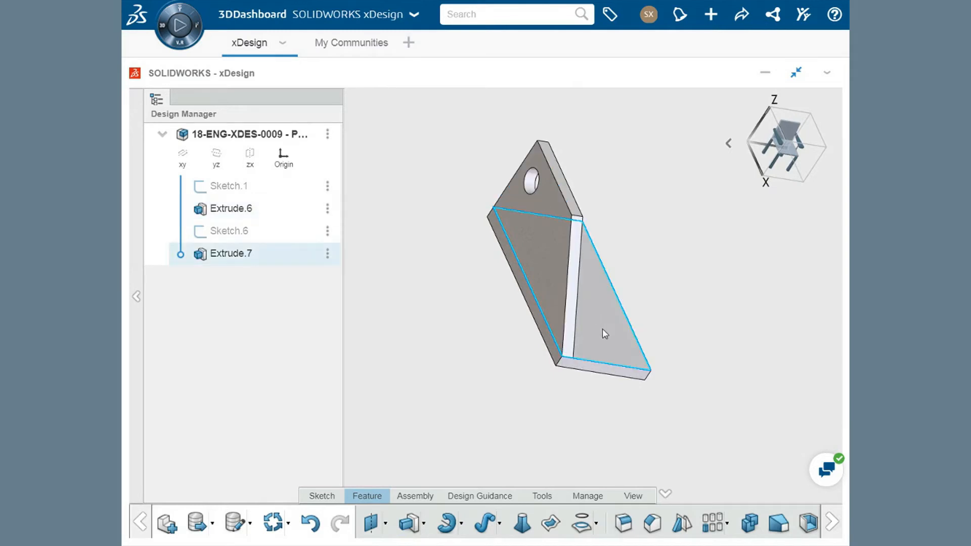
pyautogui.click(504, 338)
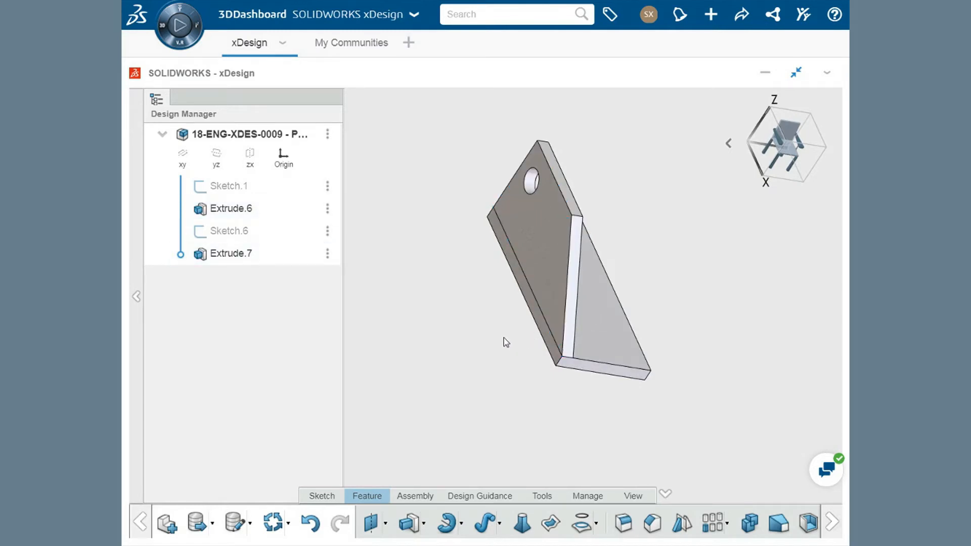
pyautogui.click(541, 312)
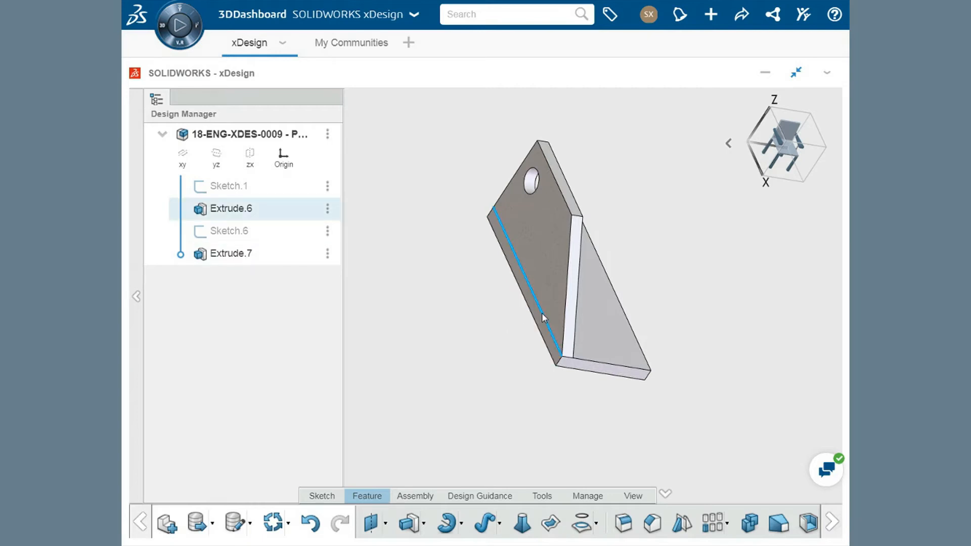
pyautogui.click(484, 331)
pyautogui.click(544, 273)
pyautogui.click(606, 297)
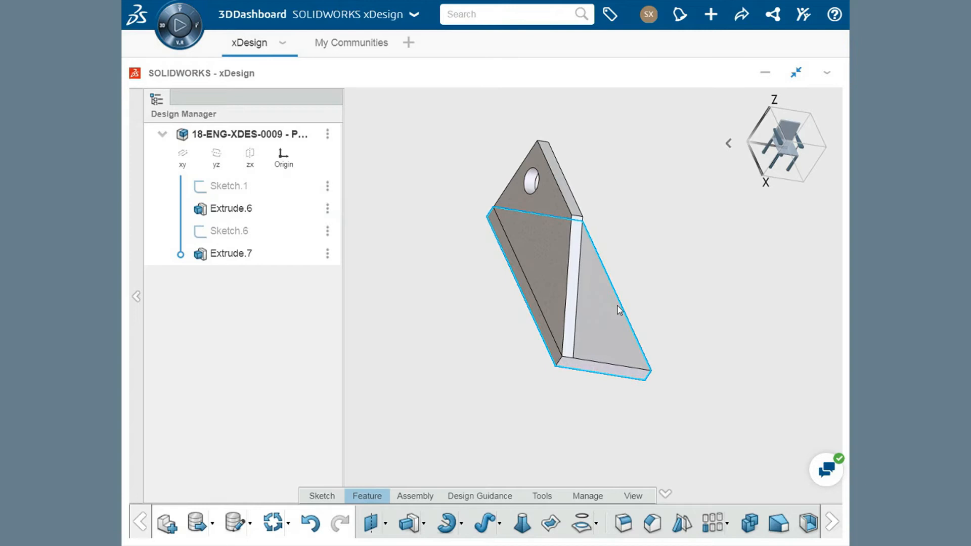
pyautogui.click(731, 420)
# Create a translated copy of the holed side plate with Move Body, offset 35 mm along Y
pyautogui.click(832, 523)
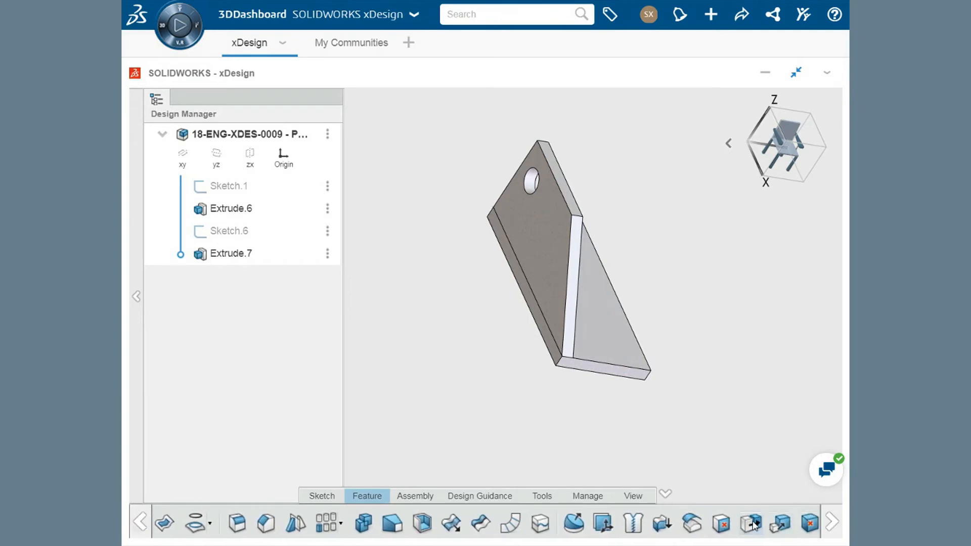
pyautogui.click(755, 526)
pyautogui.moveTo(646, 273); pyautogui.dragTo(771, 324, button='middle')
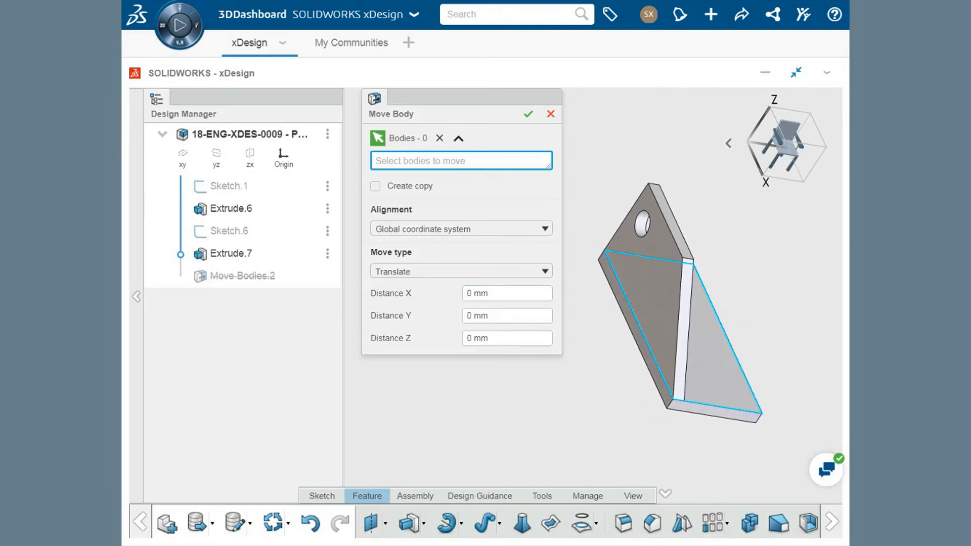
pyautogui.click(666, 292)
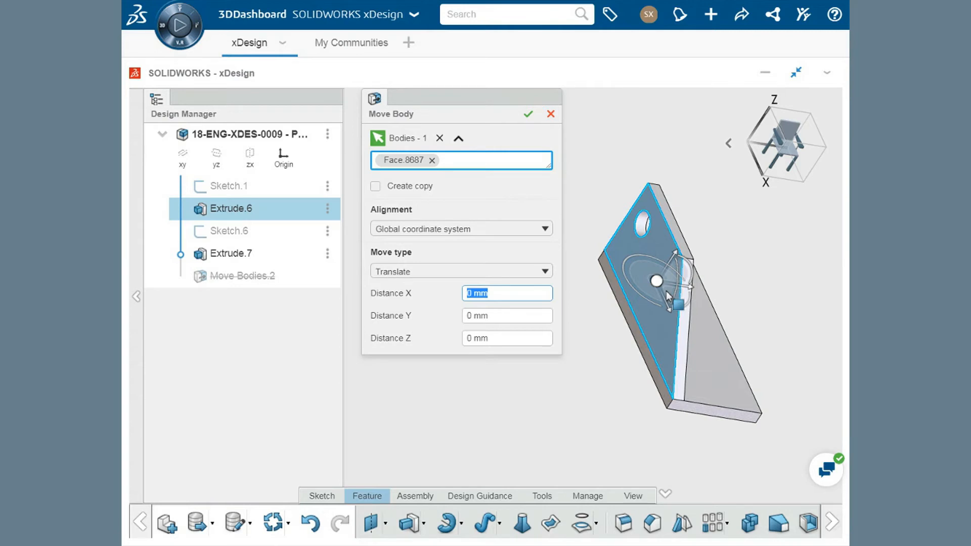
pyautogui.click(376, 186)
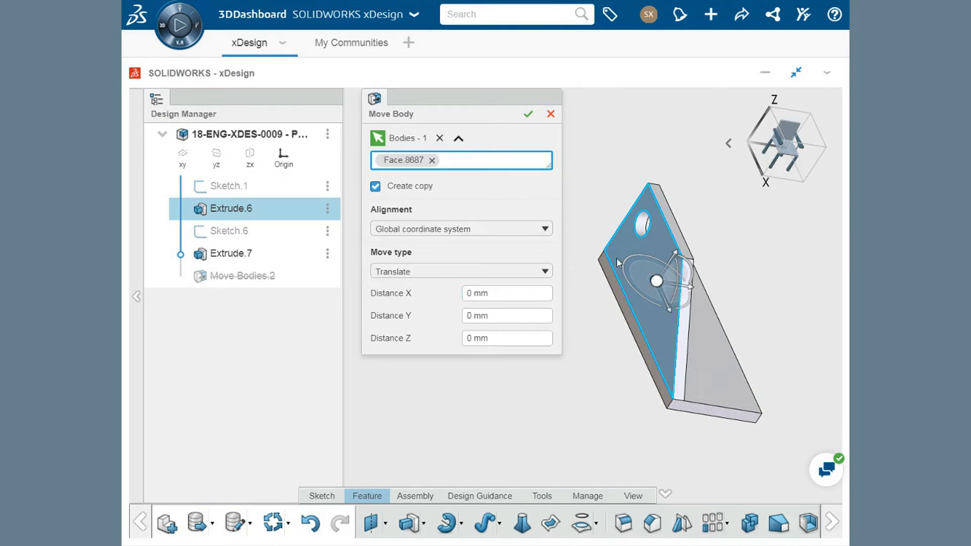
pyautogui.moveTo(694, 292); pyautogui.dragTo(797, 311)
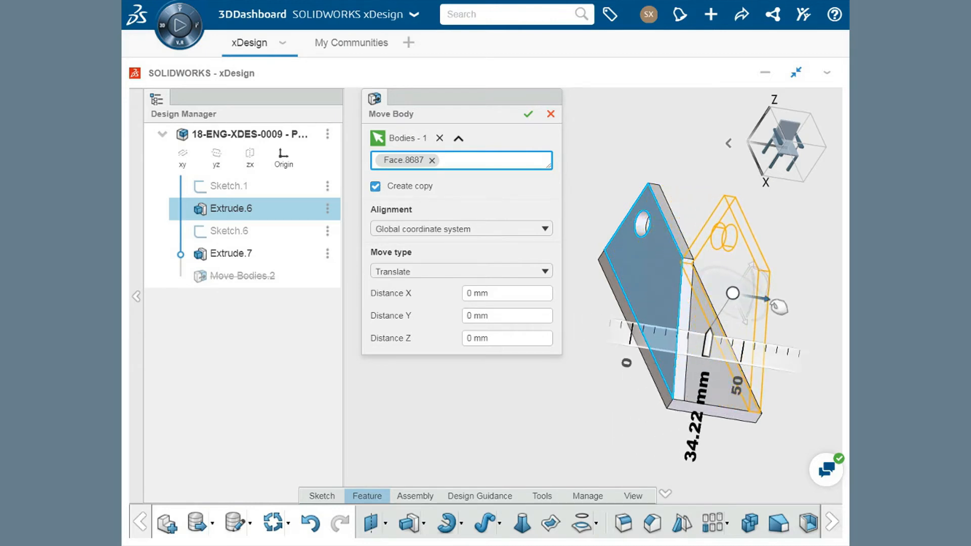
pyautogui.click(546, 316)
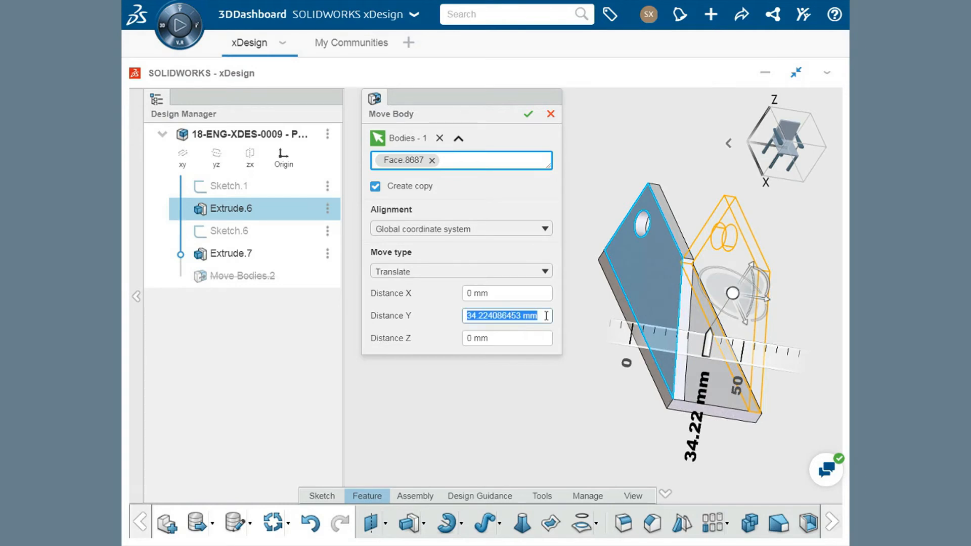
pyautogui.write('35')
pyautogui.press('Return')
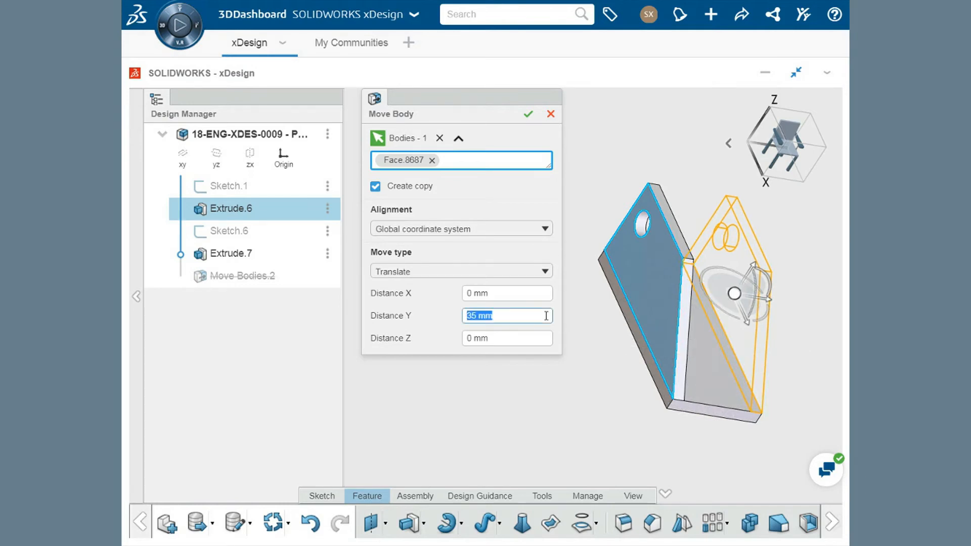
pyautogui.click(527, 117)
# Hide the original side plate and the base plate so only the copied plate is displayed
pyautogui.moveTo(570, 290); pyautogui.dragTo(391, 259, button='middle')
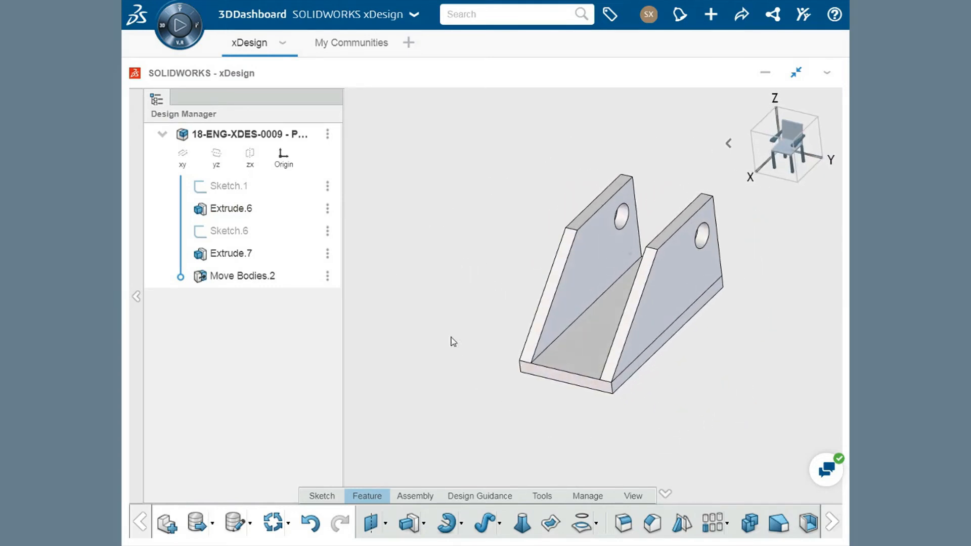
pyautogui.click(581, 277)
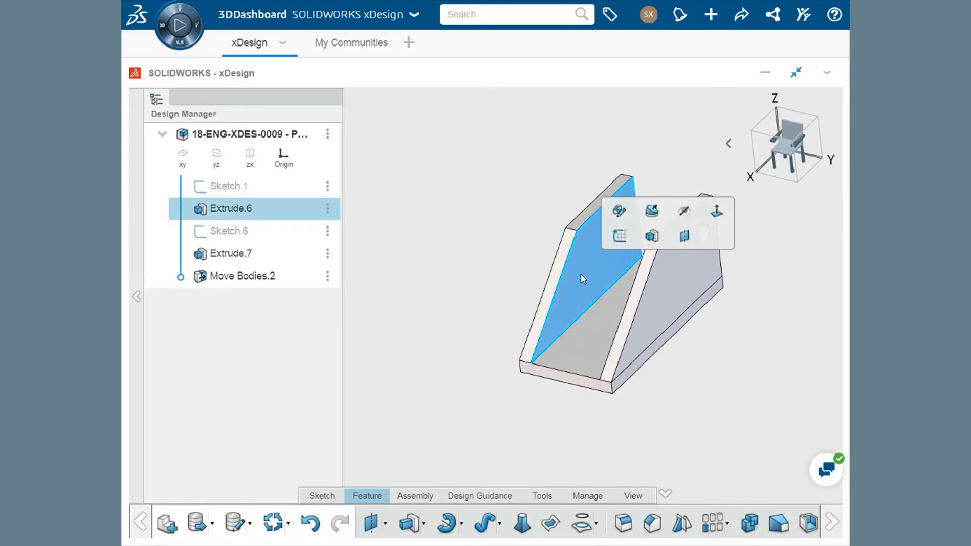
pyautogui.click(684, 211)
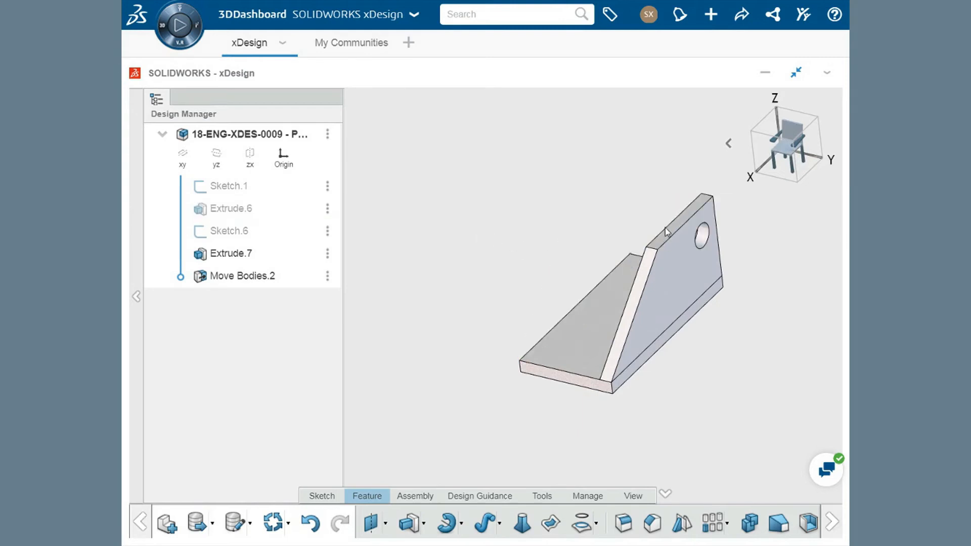
pyautogui.click(605, 315)
pyautogui.click(709, 252)
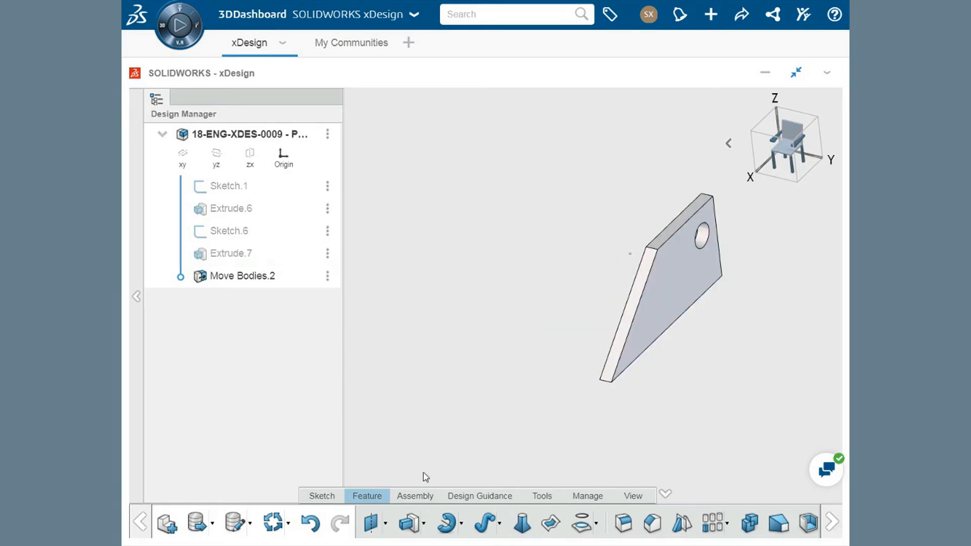
# Undo hiding the original side plate and the base plate
pyautogui.click(311, 523)
pyautogui.click(311, 523)
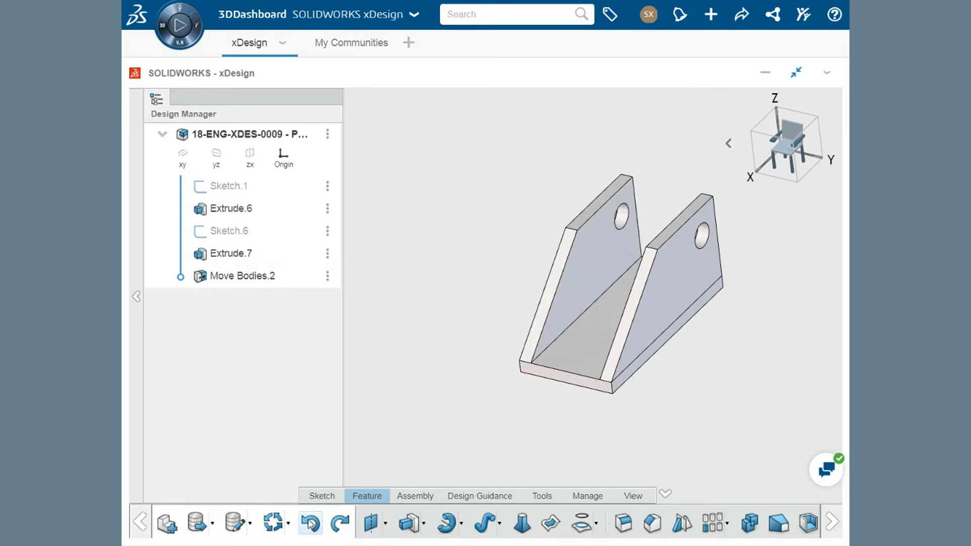
pyautogui.moveTo(494, 334); pyautogui.dragTo(441, 335, button='middle')
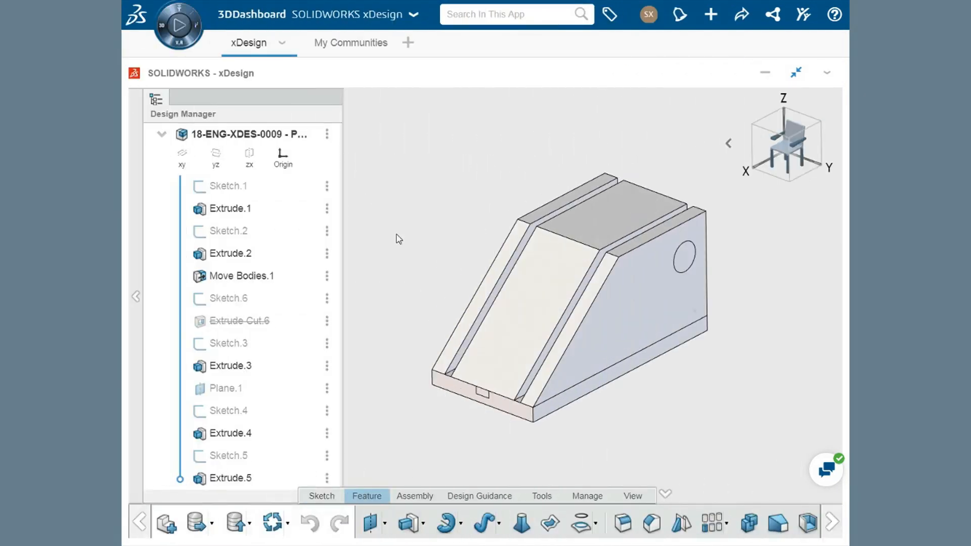
# Subtract the central sloped block from the base plate with Combine, keeping the tool body
pyautogui.click(633, 207)
pyautogui.click(620, 211)
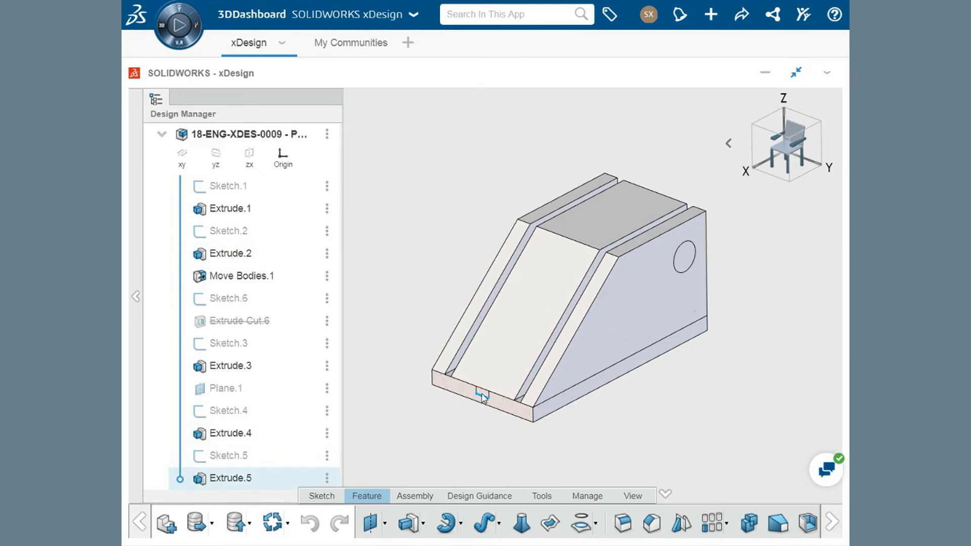
pyautogui.click(749, 525)
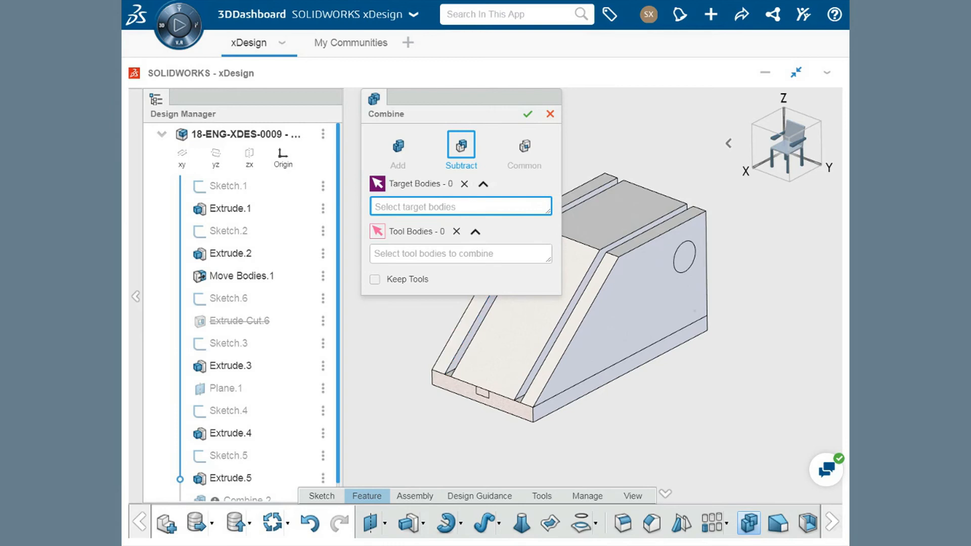
pyautogui.click(468, 394)
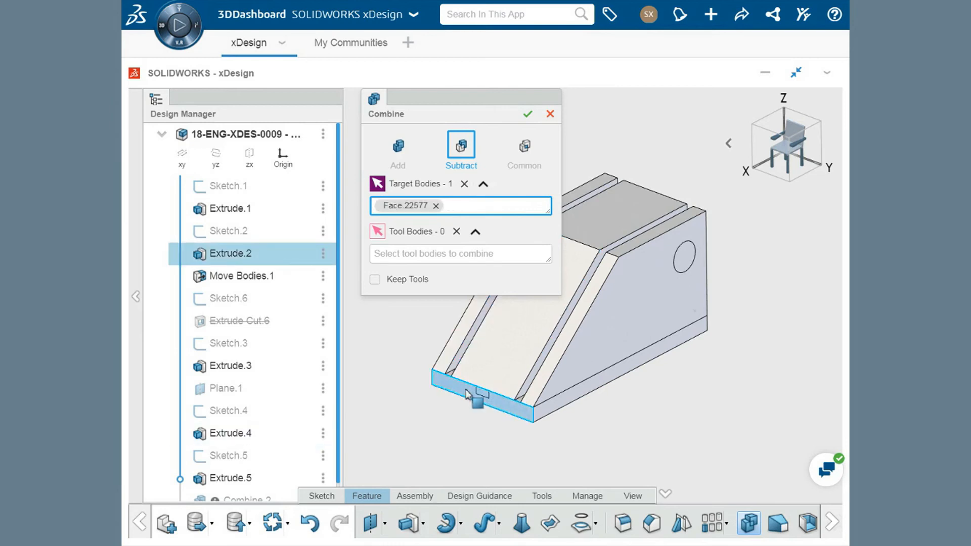
pyautogui.click(443, 259)
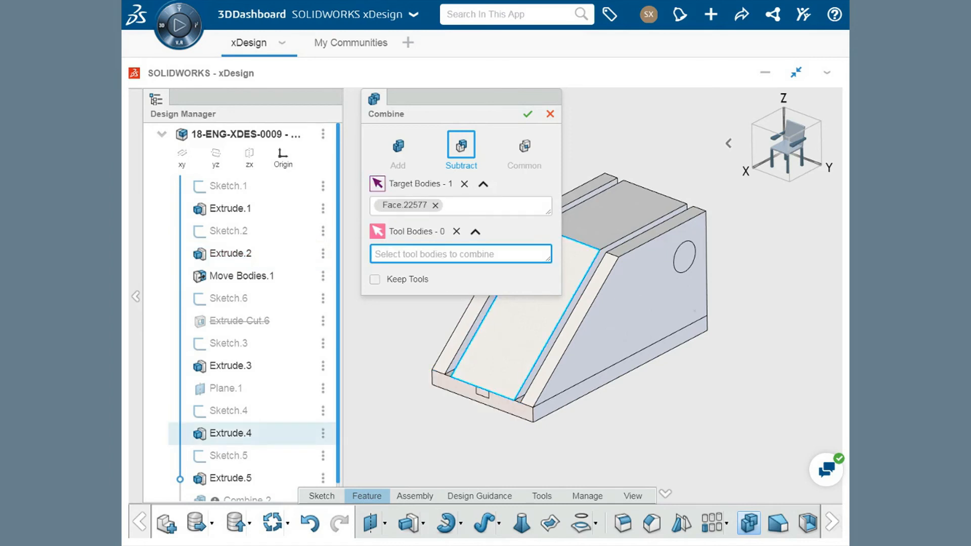
pyautogui.click(506, 354)
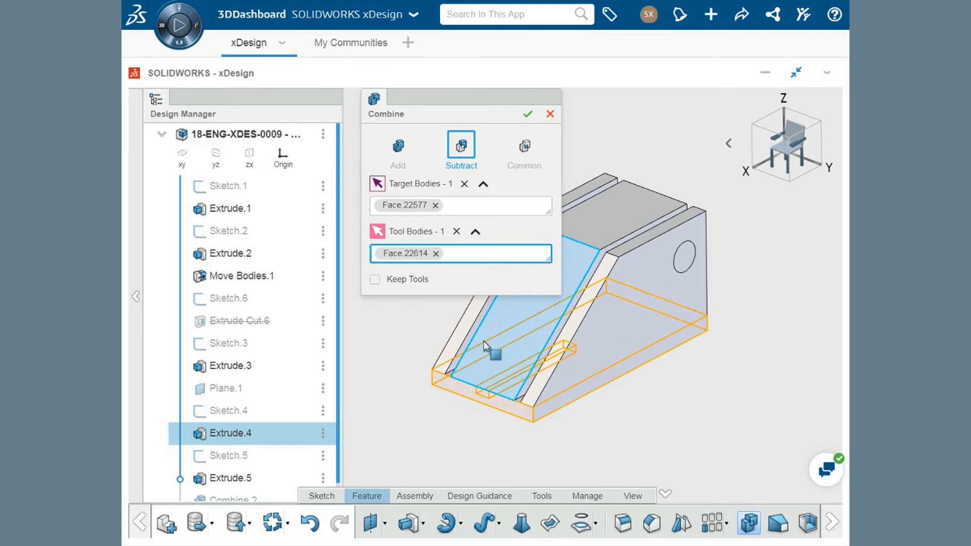
pyautogui.click(375, 280)
pyautogui.click(528, 115)
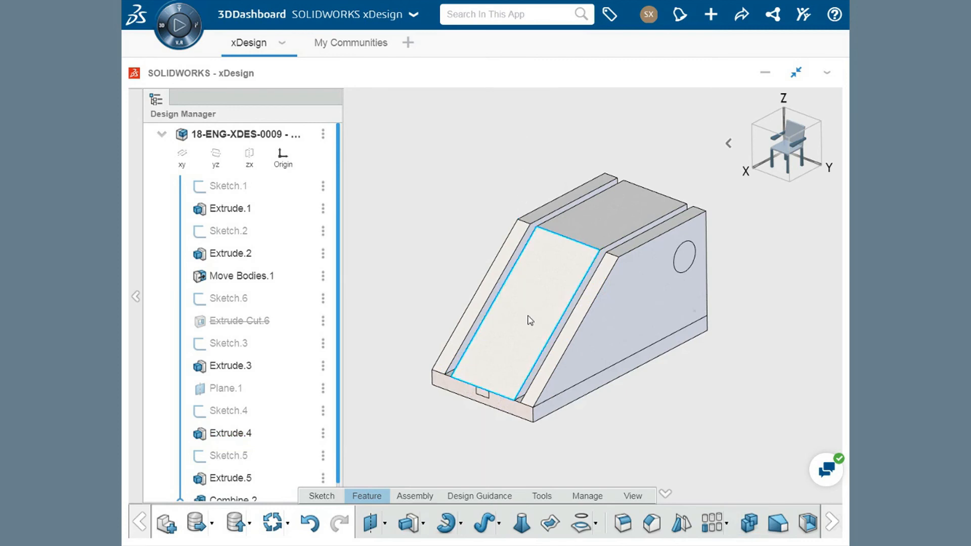
# Hide the central sloped block to inspect the slot in the base plate, and restore the block by undoing
pyautogui.click(529, 320)
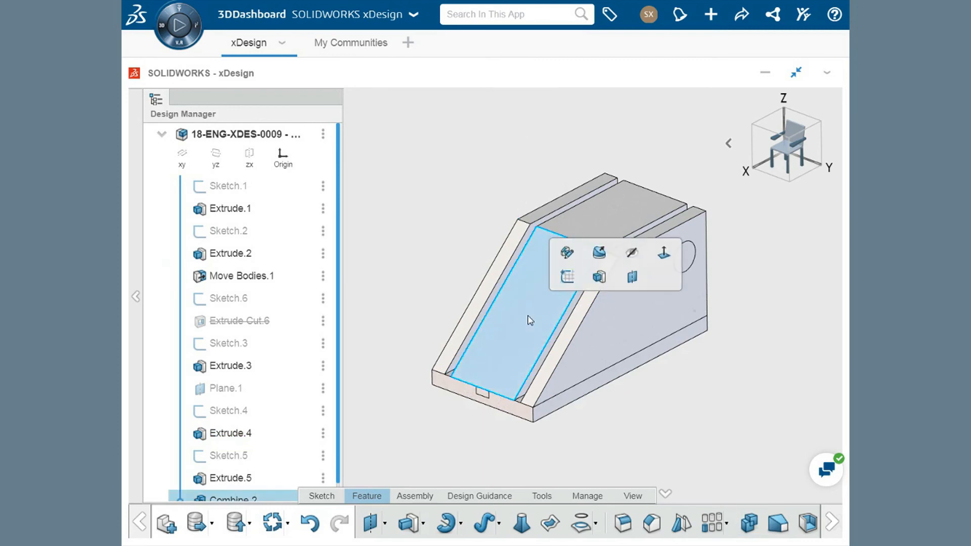
pyautogui.click(631, 255)
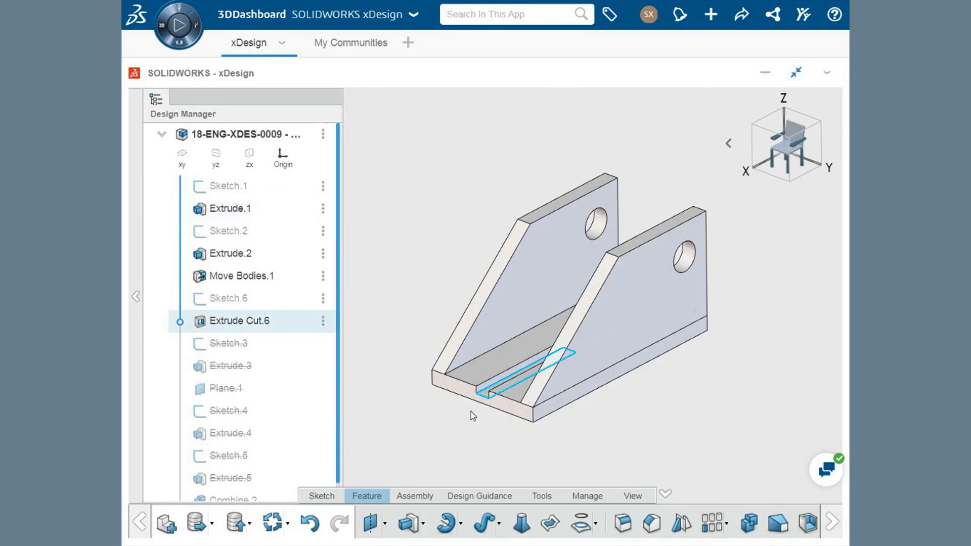
pyautogui.click(312, 526)
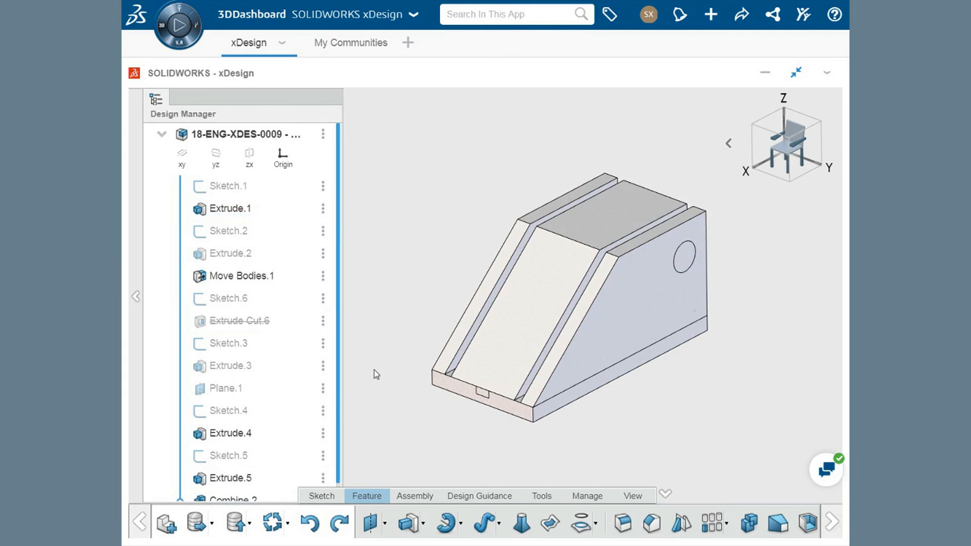
# Merge the two holed side plates and the base plate into one body with Combine, using the Add operation
pyautogui.click(449, 351)
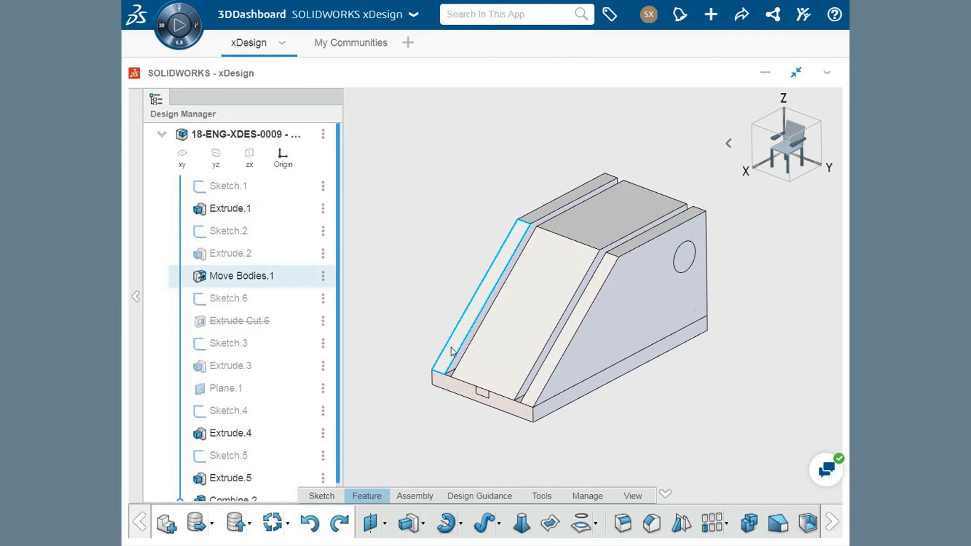
pyautogui.click(460, 392)
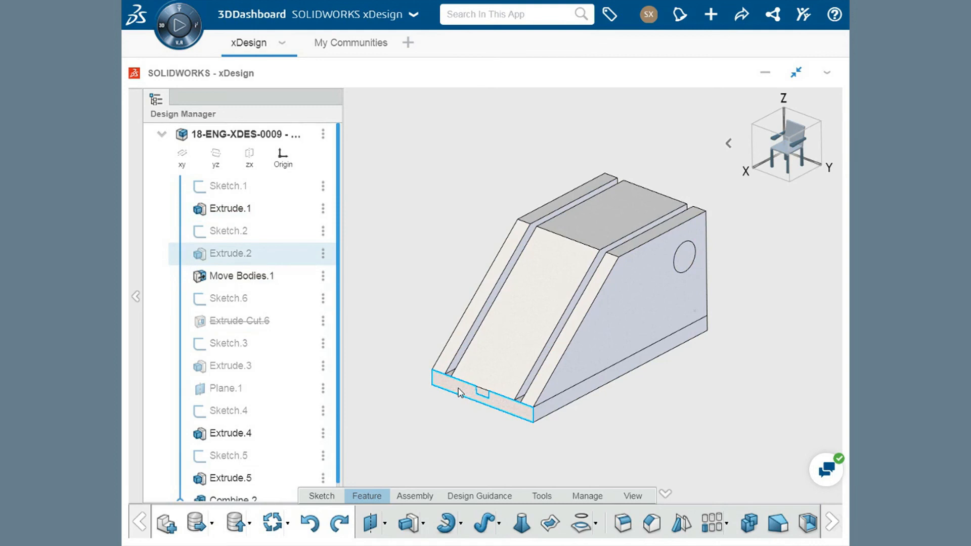
pyautogui.click(745, 526)
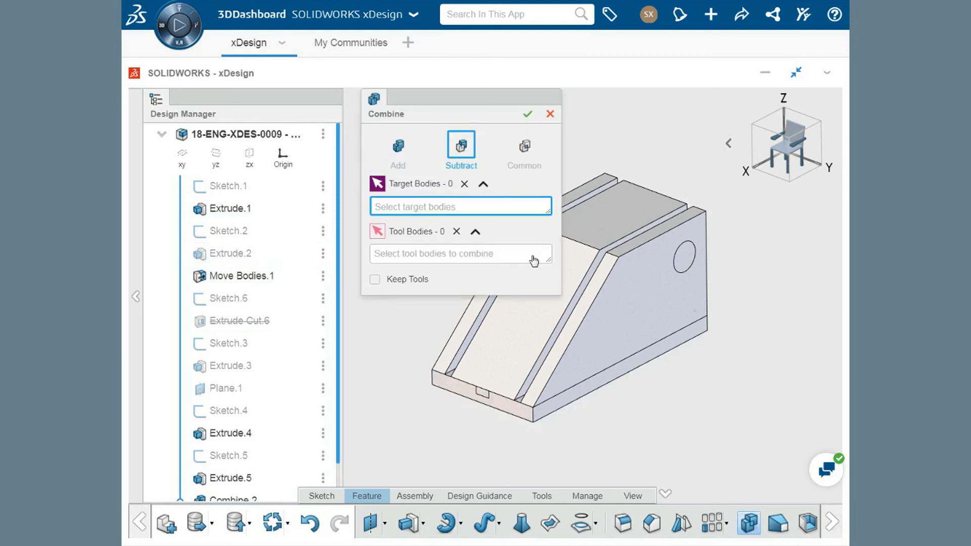
pyautogui.click(399, 153)
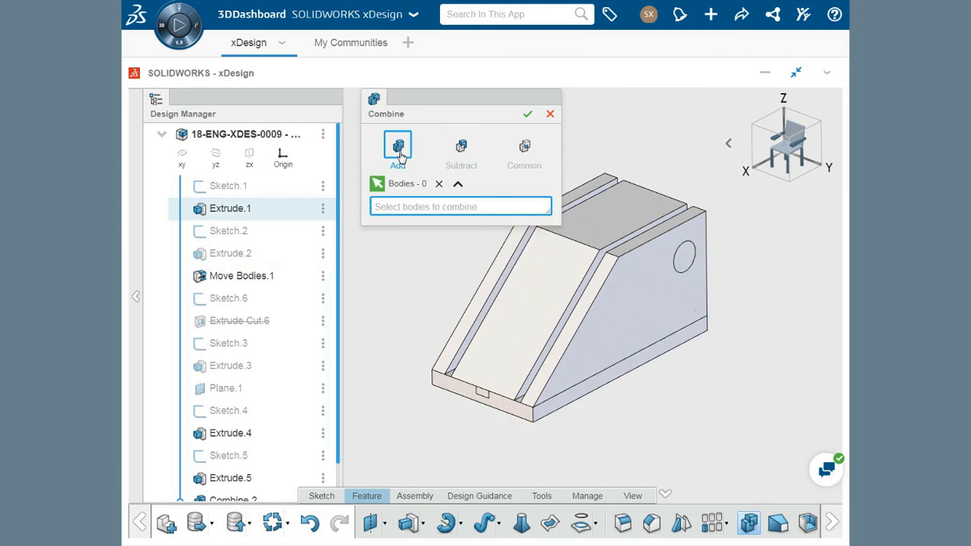
pyautogui.click(465, 327)
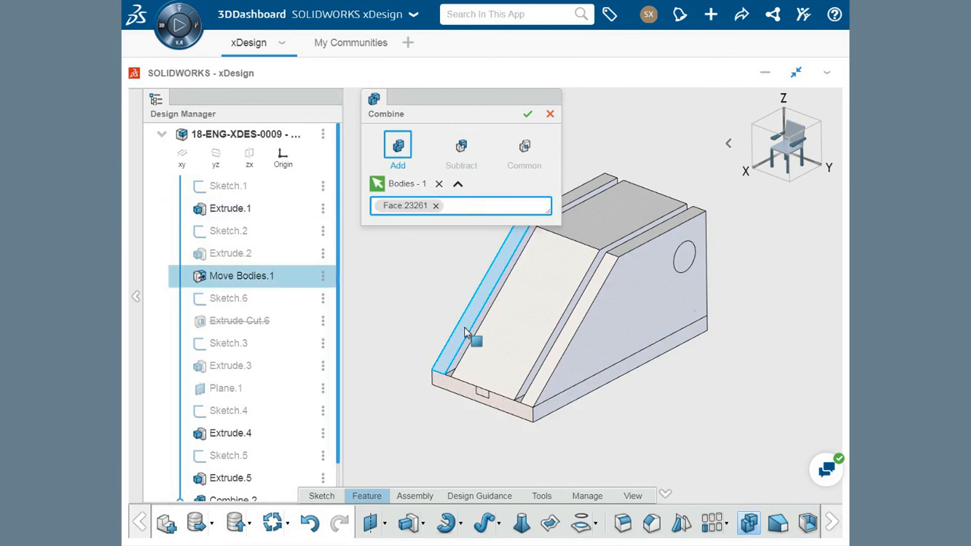
pyautogui.click(464, 390)
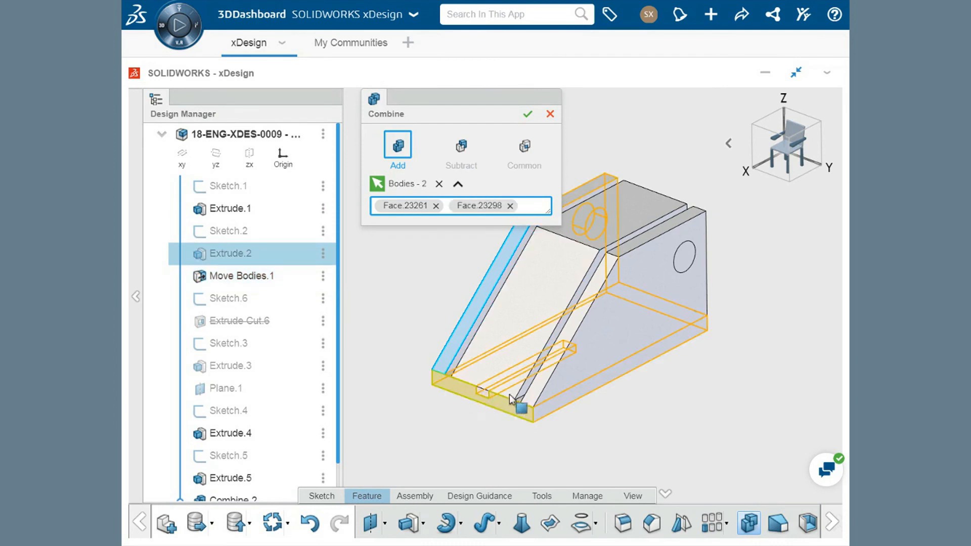
pyautogui.click(542, 382)
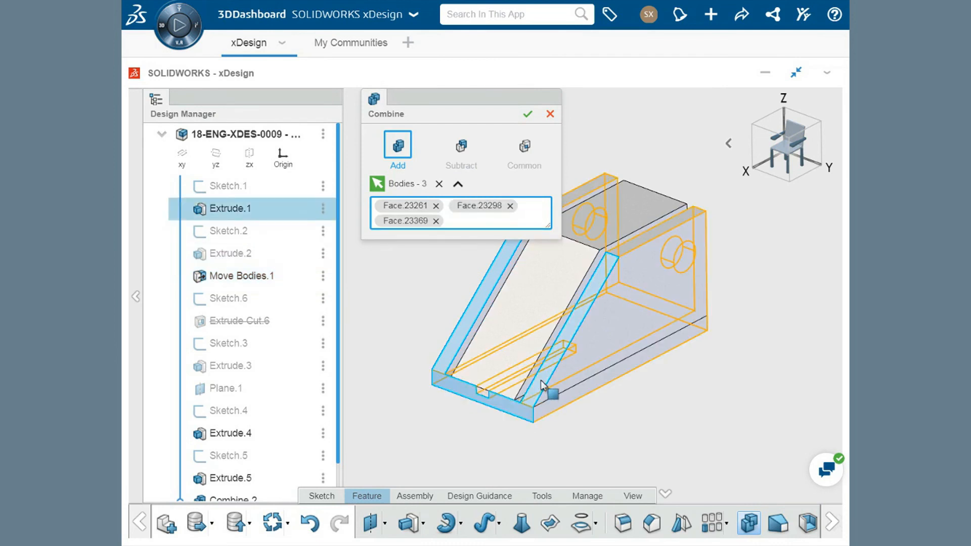
pyautogui.click(529, 115)
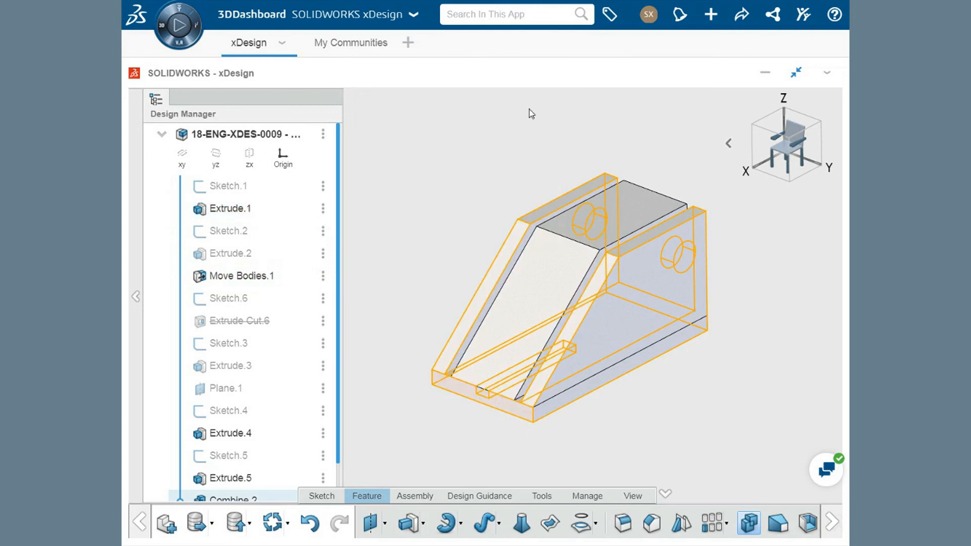